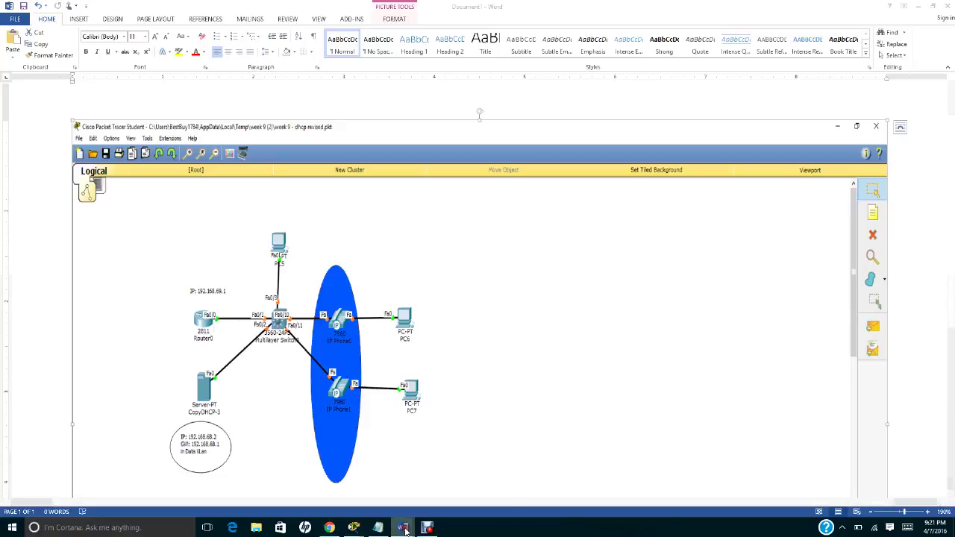
Review the router configuration in the "DHCP SERVER with dual vlans" document, then return to the topology picture in Document1.
mouse_move(403, 529)
left_click(376, 503)
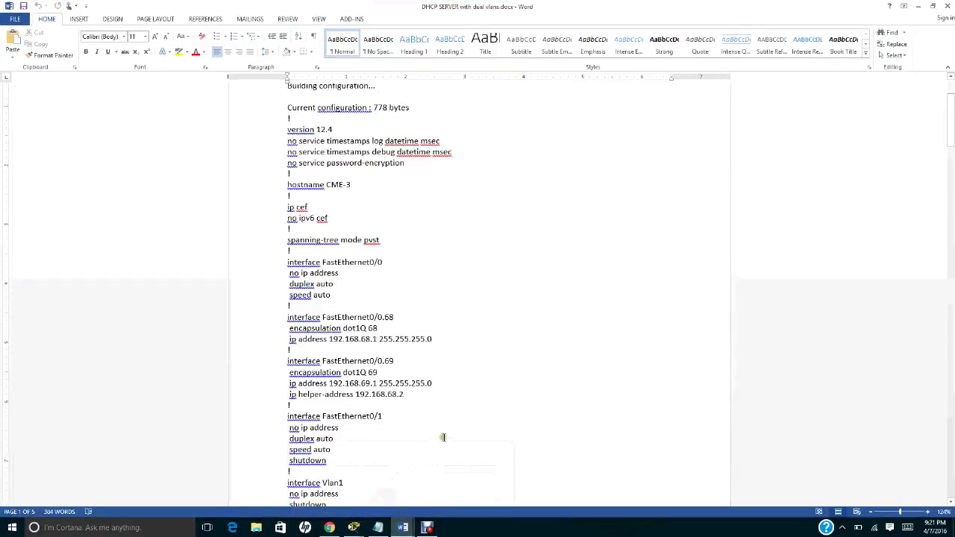
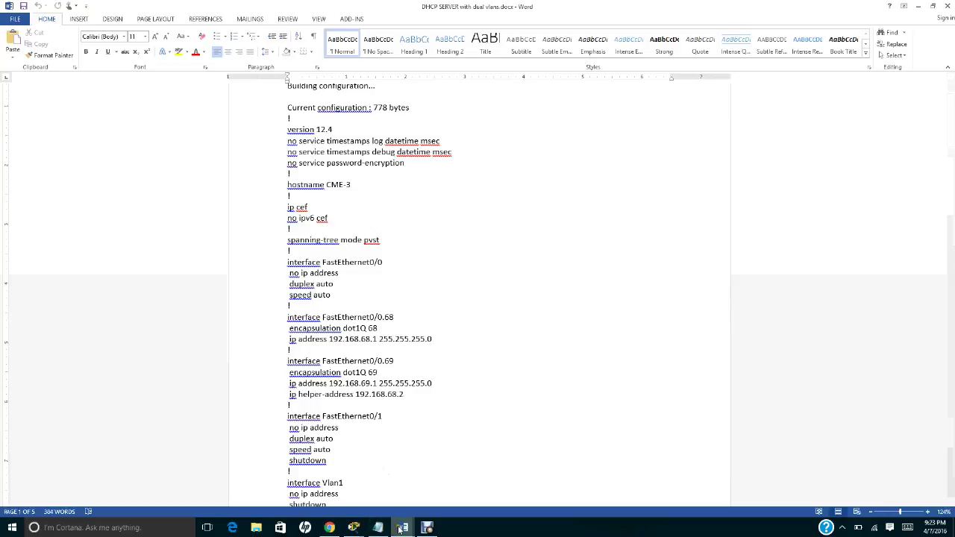
mouse_move(402, 528)
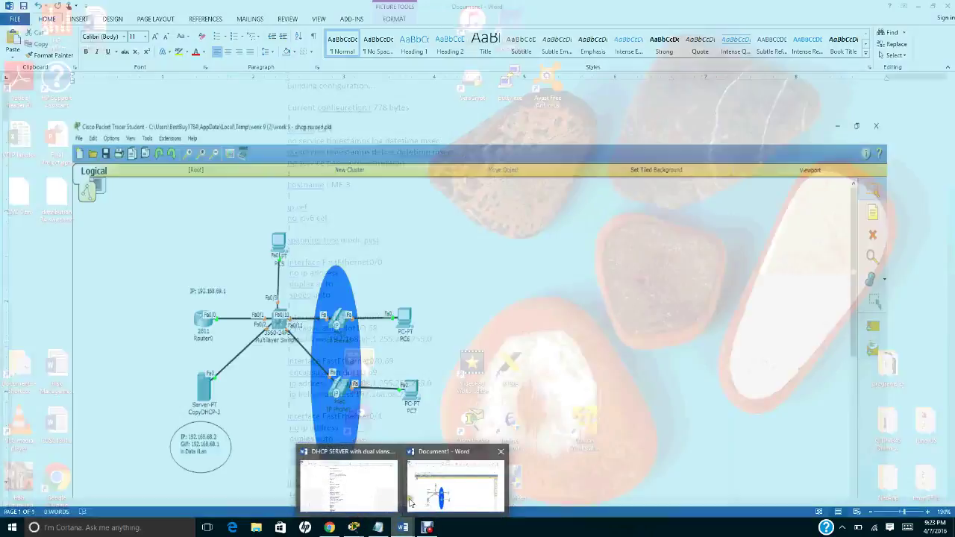
left_click(409, 501)
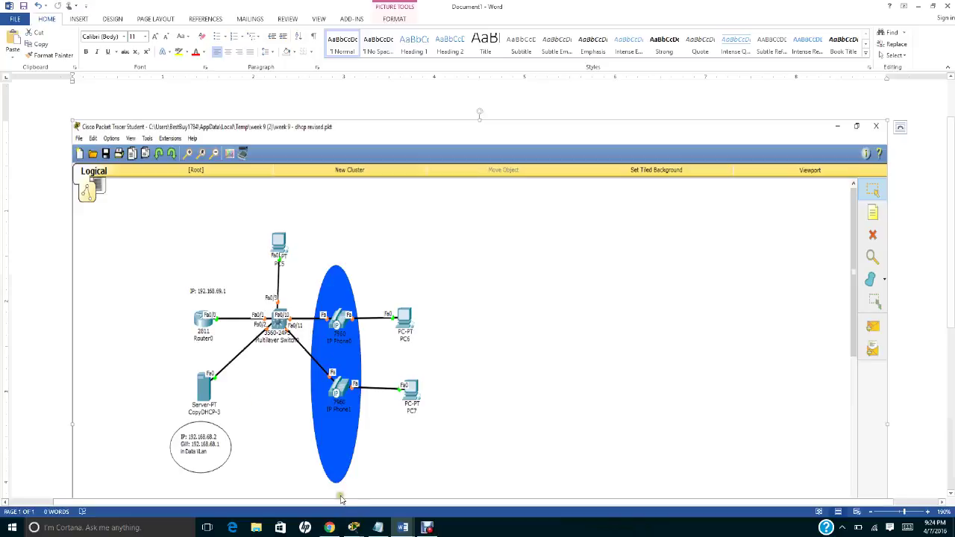
In the "DHCP SERVER with dual vlans" document, highlight the FastEthernet0/0.68 and FastEthernet0/0.69 subinterface blocks in turn and view the configuration below.
left_click(403, 527)
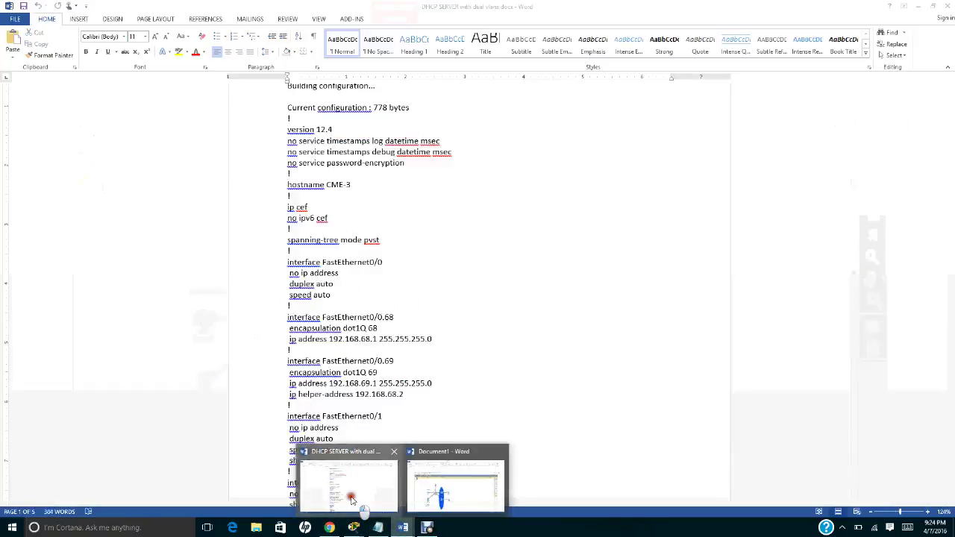
left_click(358, 502)
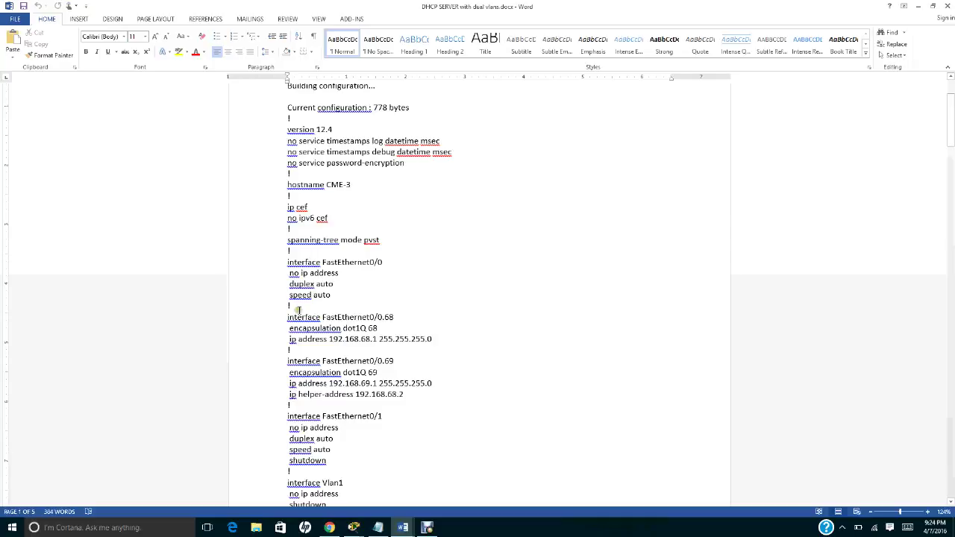
left_click_drag(286, 317, 440, 346)
left_click(319, 361)
left_click_drag(287, 361, 412, 395)
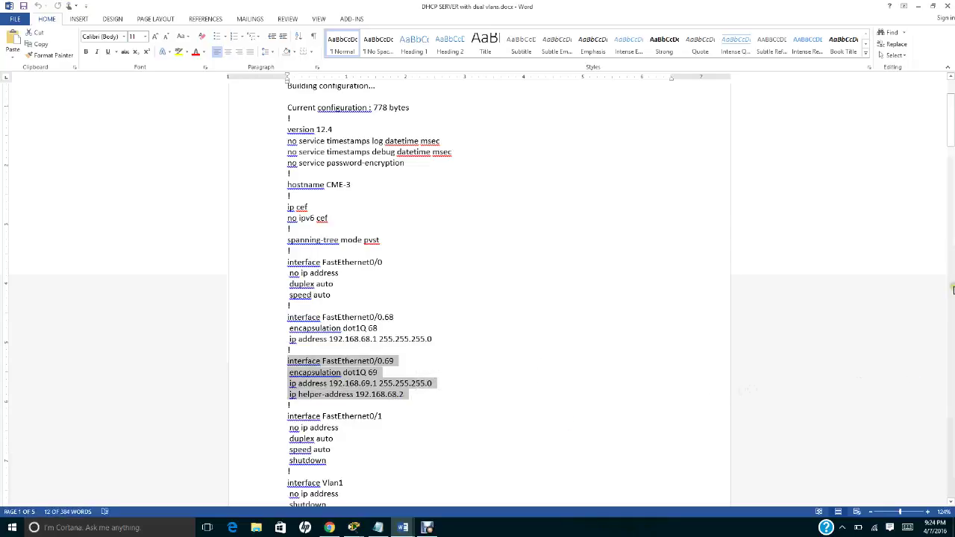
left_click_drag(951, 105, 950, 136)
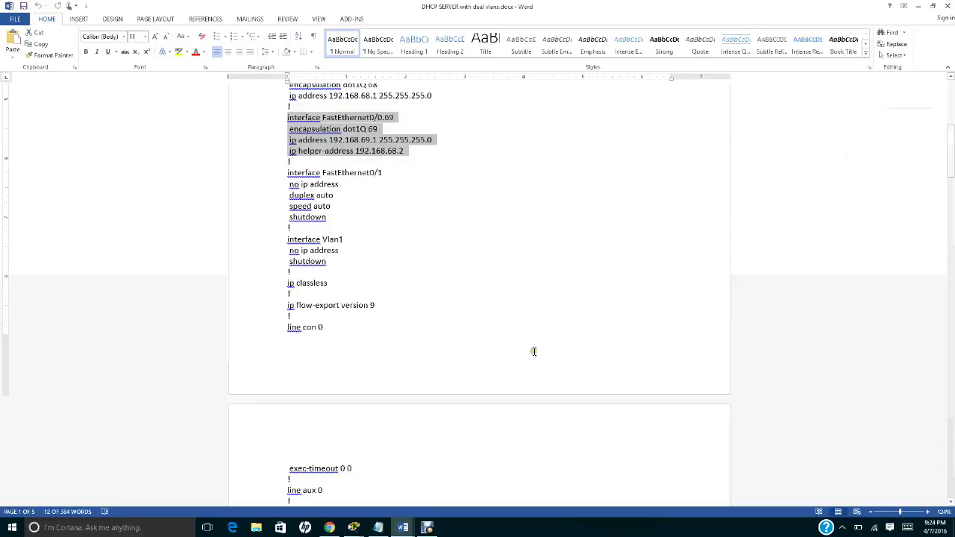
Switch to the "week 9 - dhcp revised.pkt" topology in Packet Tracer and inspect IP Phone0's address details.
mouse_move(353, 528)
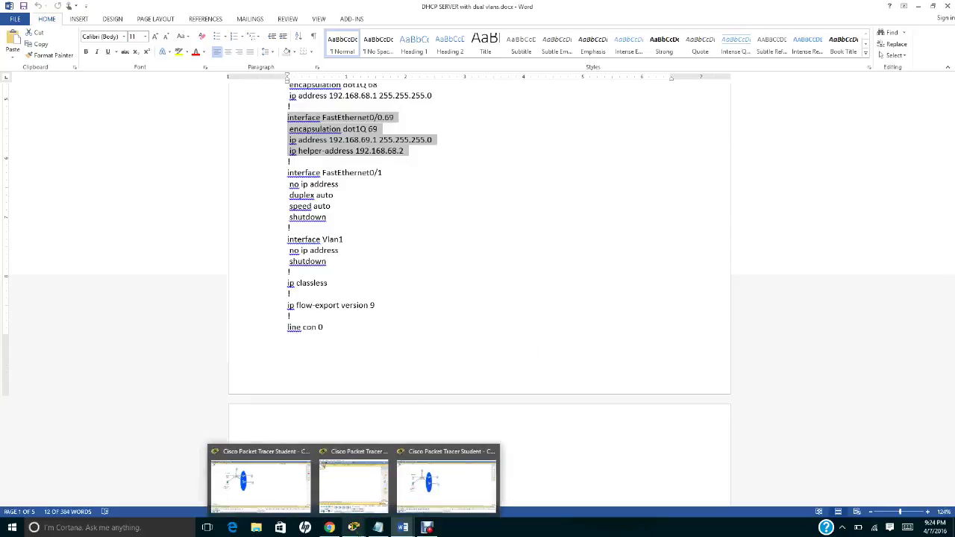
left_click(356, 531)
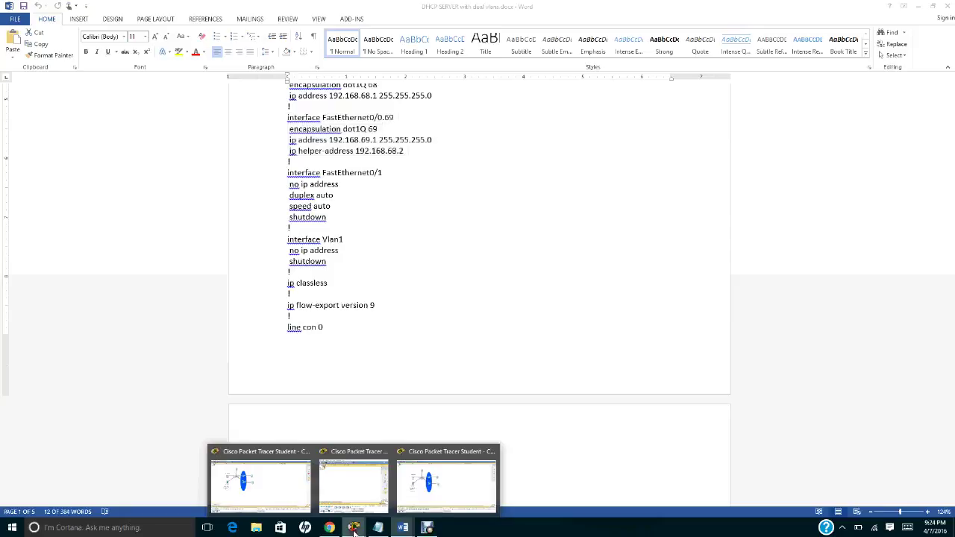
left_click(354, 530)
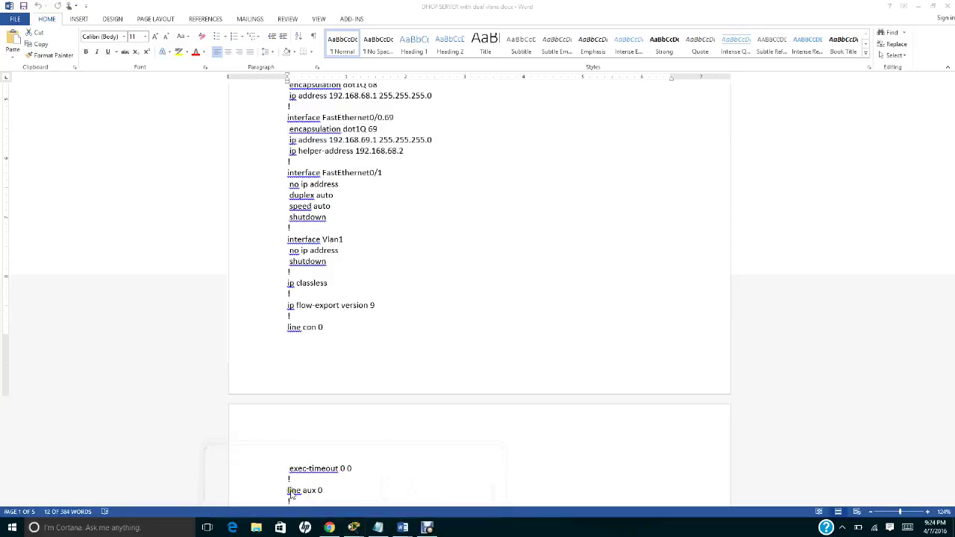
mouse_move(353, 531)
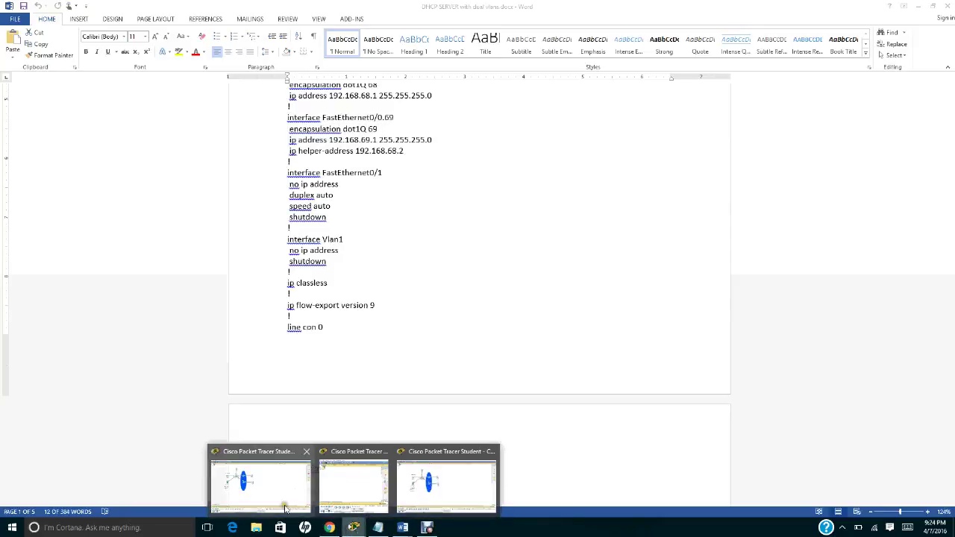
left_click(448, 498)
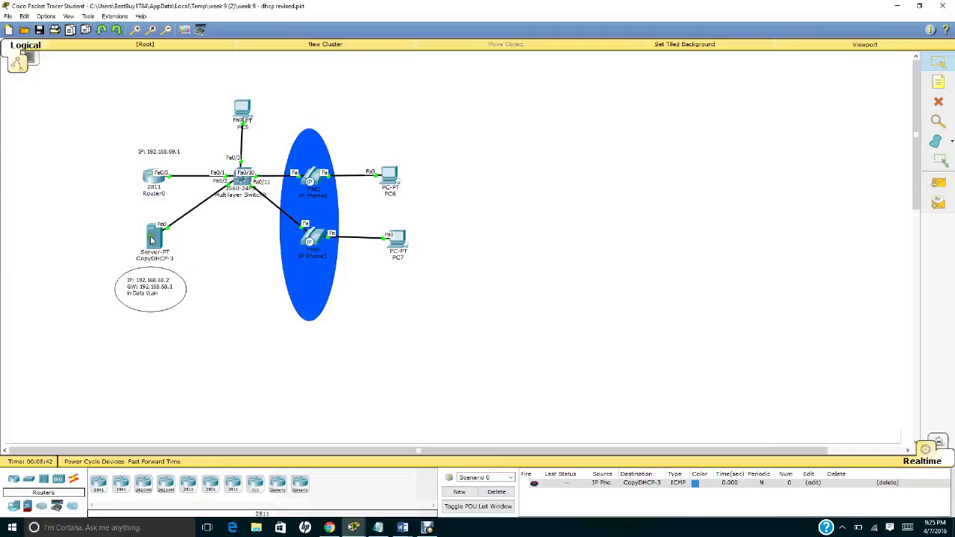
mouse_move(153, 240)
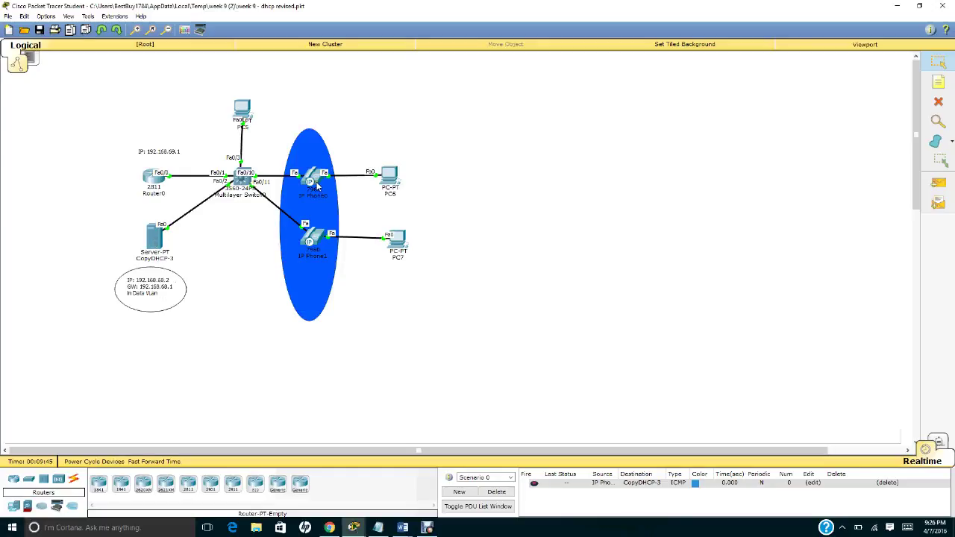
mouse_move(317, 188)
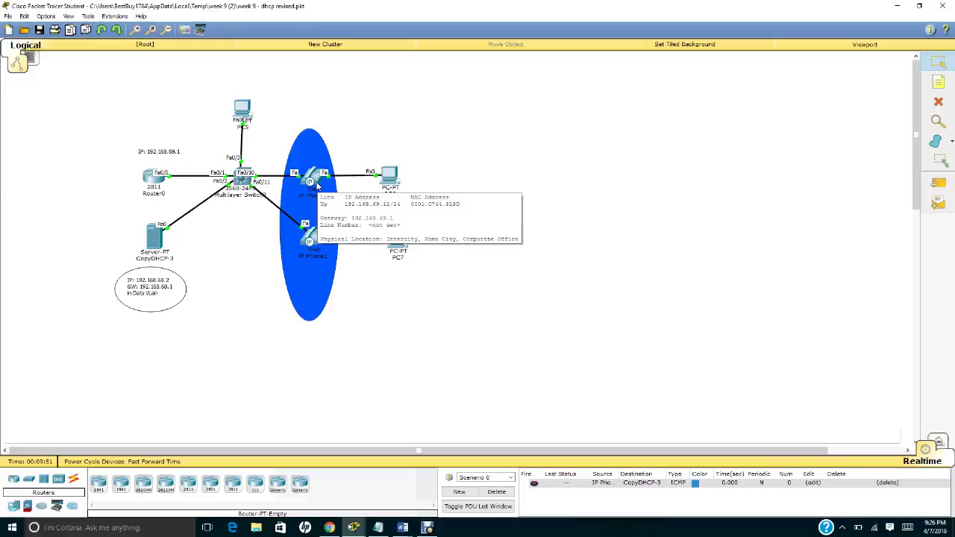
Examine the DHCP service on the CopyDHCP-3 server, checking the settings of serverPool and Voice Pool, and put its window away.
left_click(156, 244)
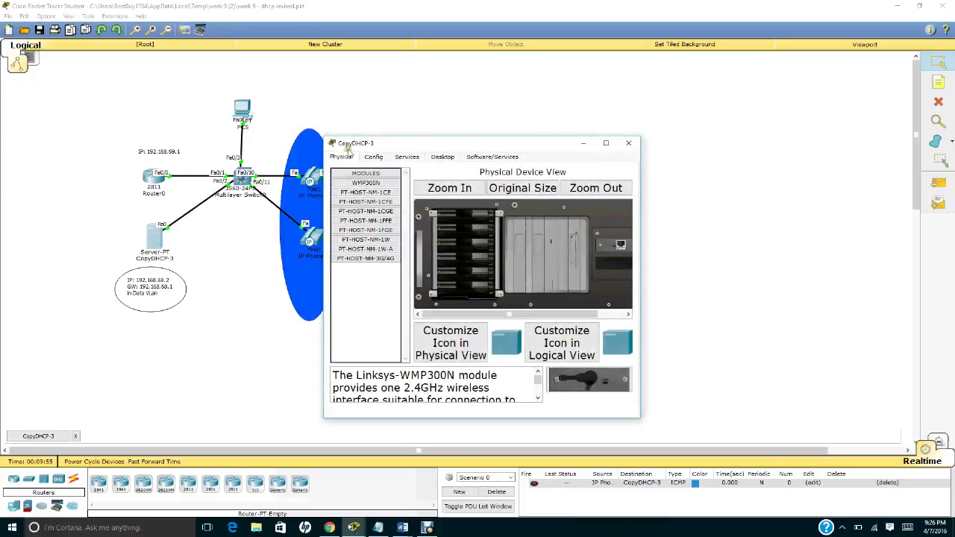
left_click(406, 157)
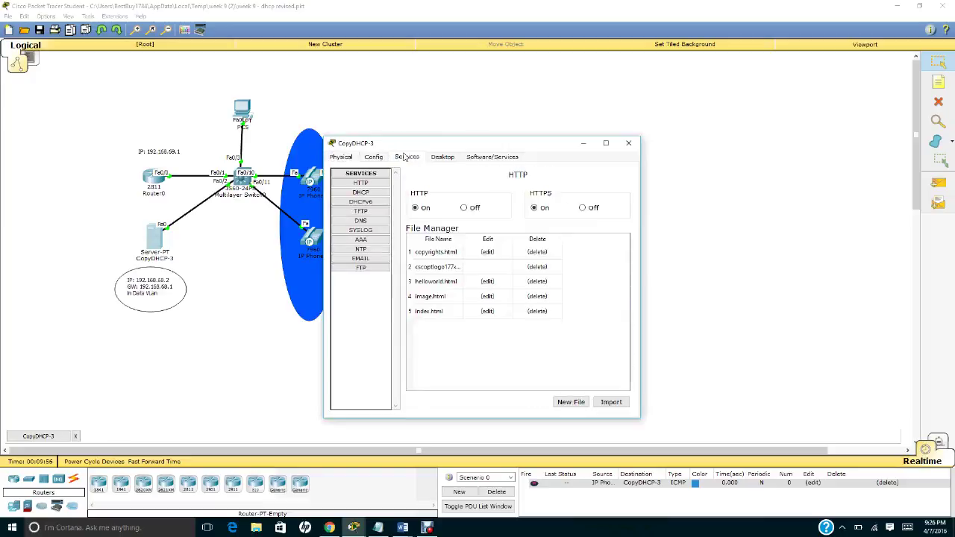
left_click(362, 193)
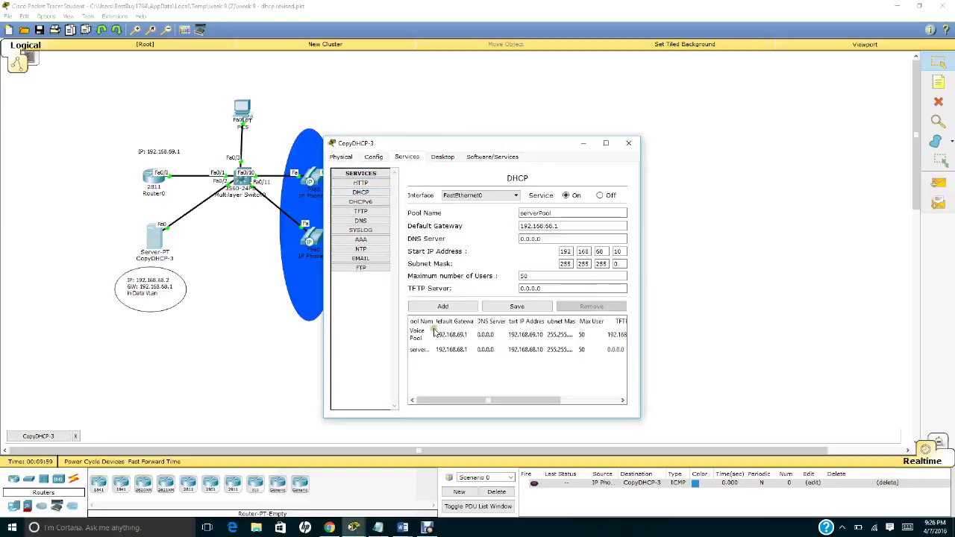
left_click(461, 352)
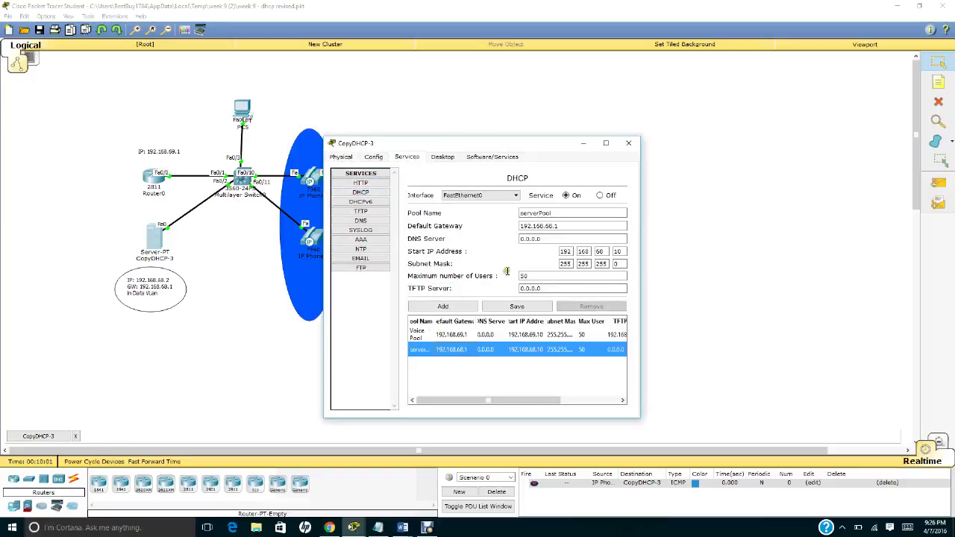
left_click(551, 226)
left_click(535, 289)
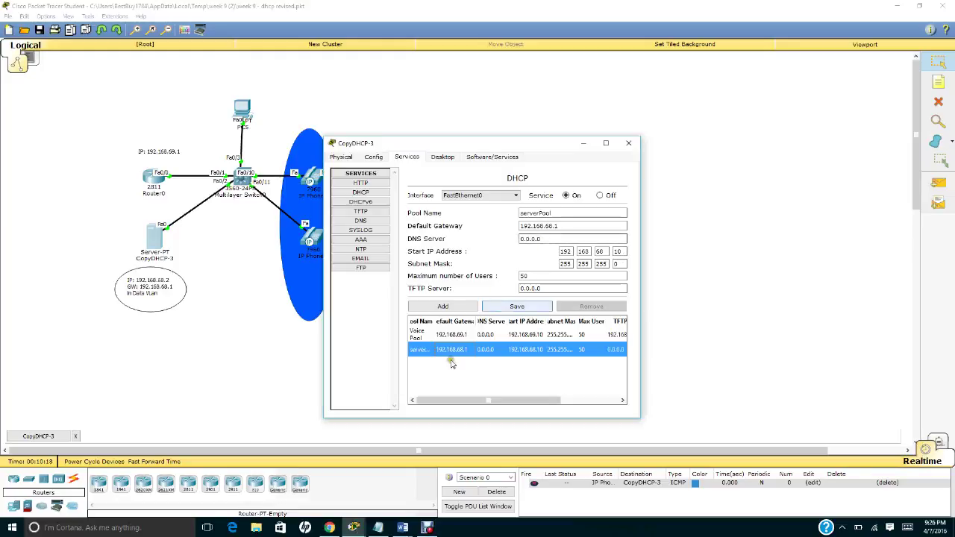
left_click(474, 342)
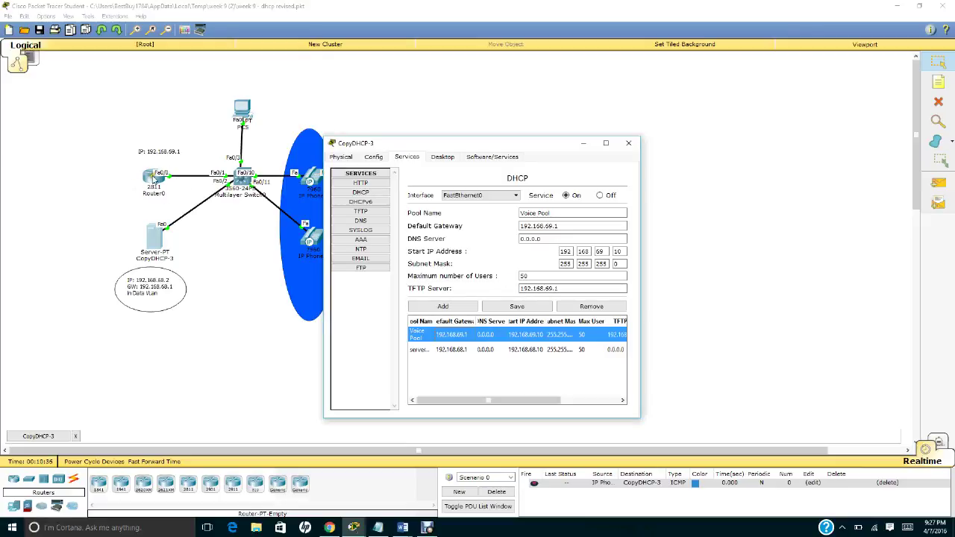
left_click(585, 146)
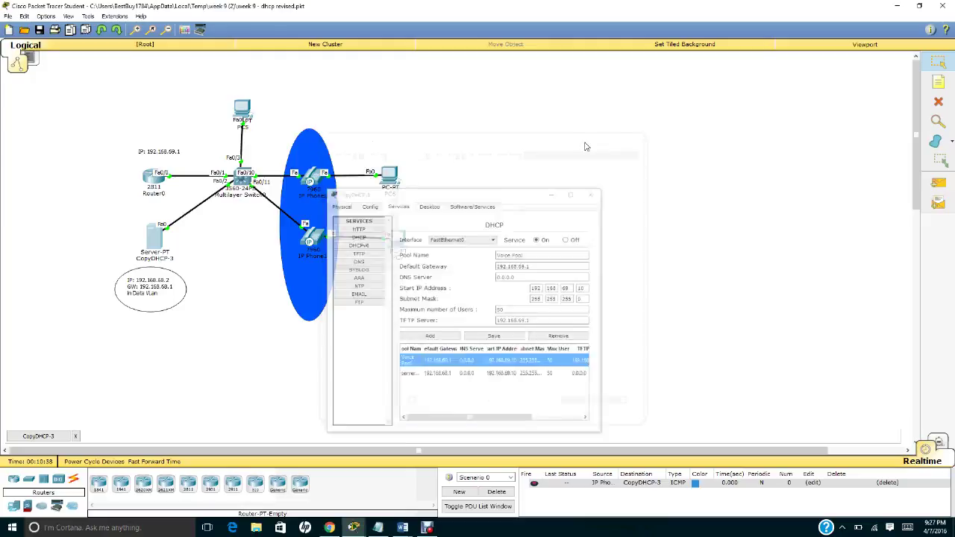
Switch to Word and examine the network topology picture in Document1.
left_click(406, 529)
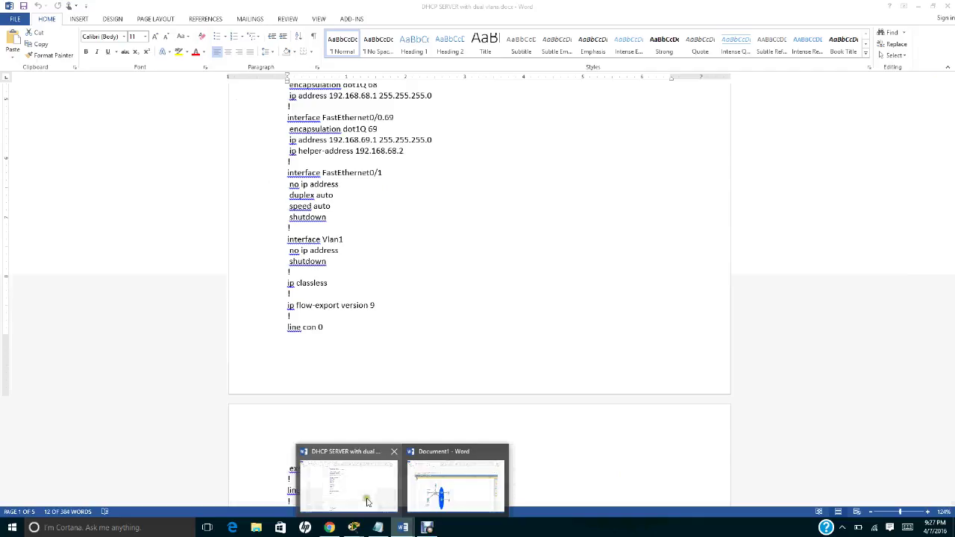
left_click(365, 484)
mouse_move(400, 531)
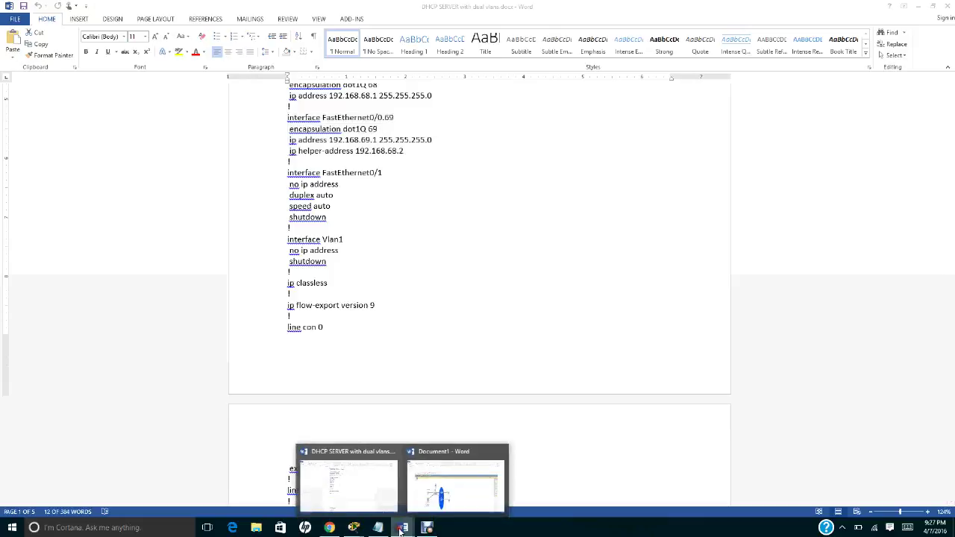
left_click(442, 491)
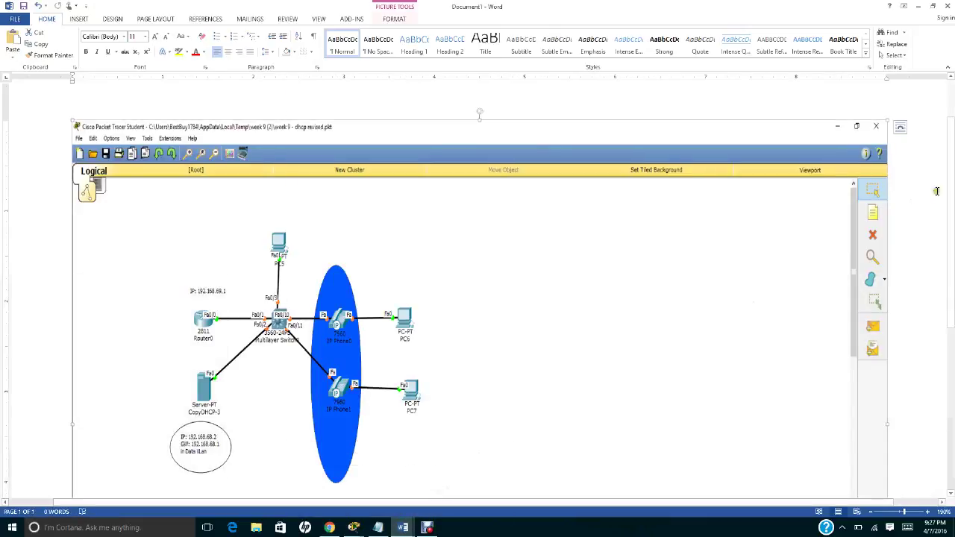
left_click_drag(949, 206, 949, 246)
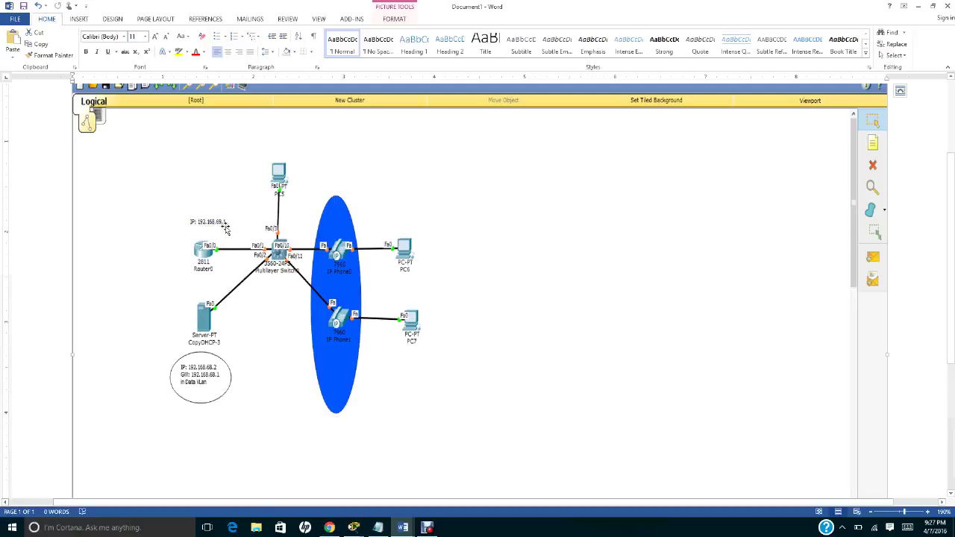
Review the ip helper-address line under FastEthernet0/0.69 in the "DHCP SERVER with dual vlans" document, then minimize that document.
left_click(403, 528)
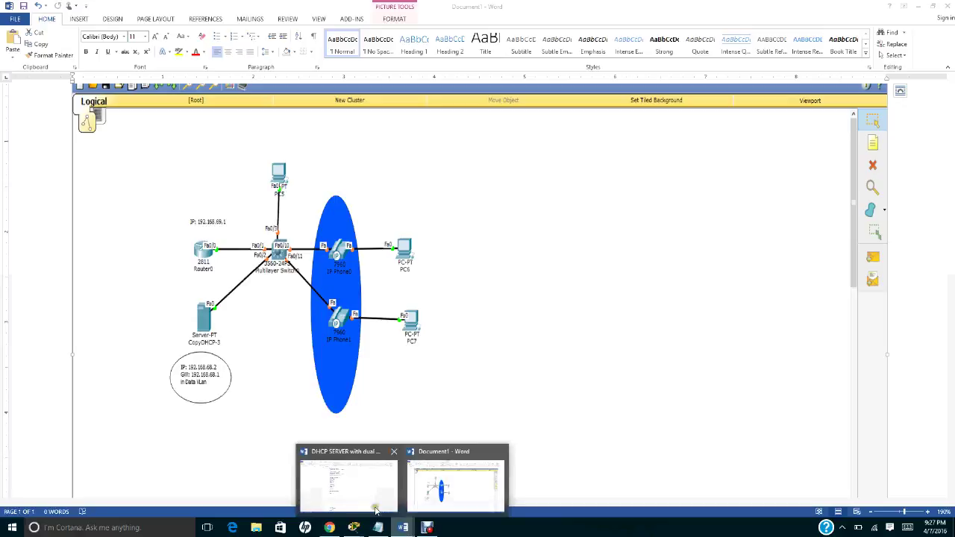
left_click(351, 501)
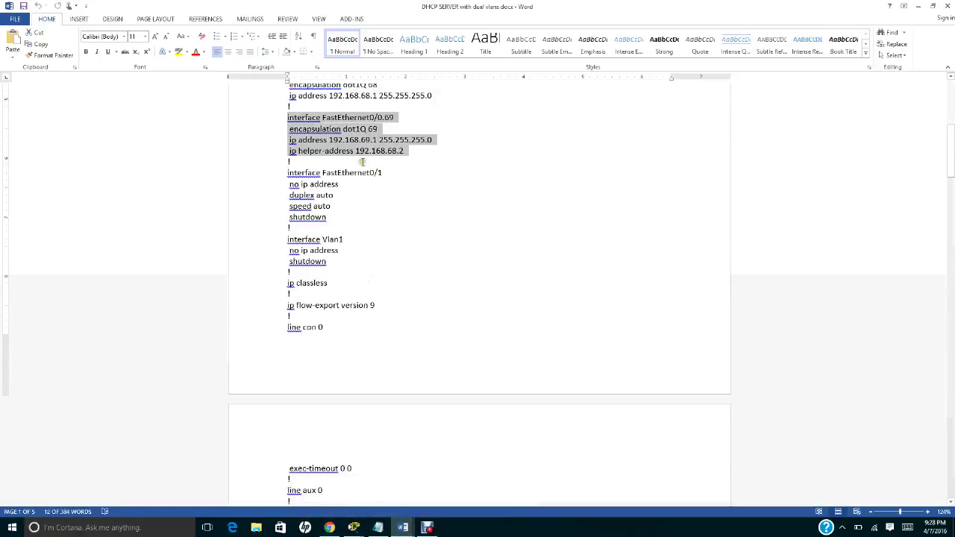
left_click(362, 162)
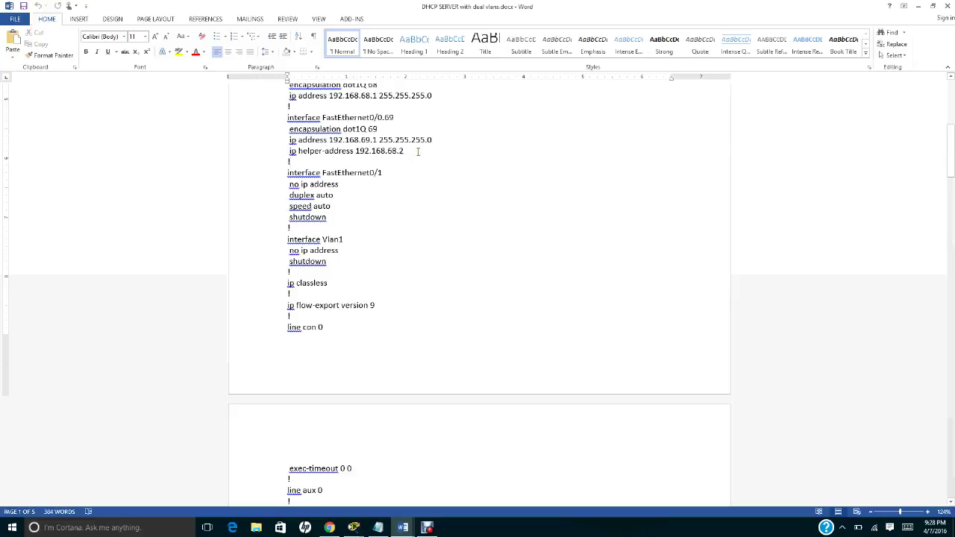
left_click(378, 151)
left_click(340, 156)
left_click(917, 7)
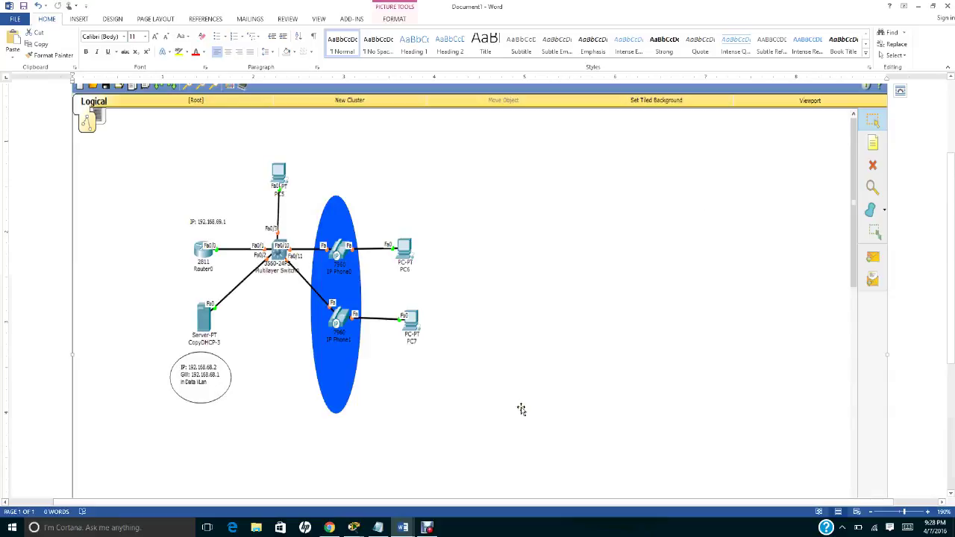
left_click(428, 527)
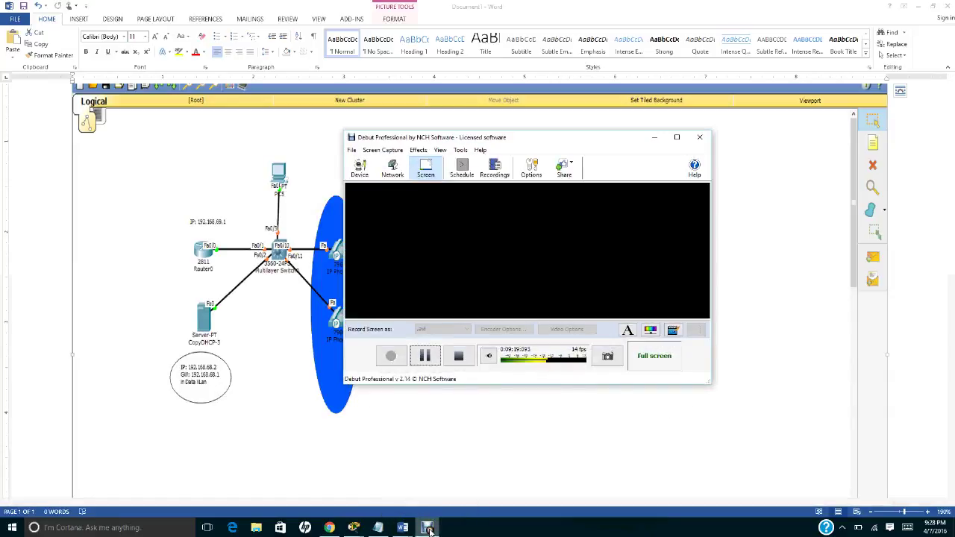
left_click(425, 356)
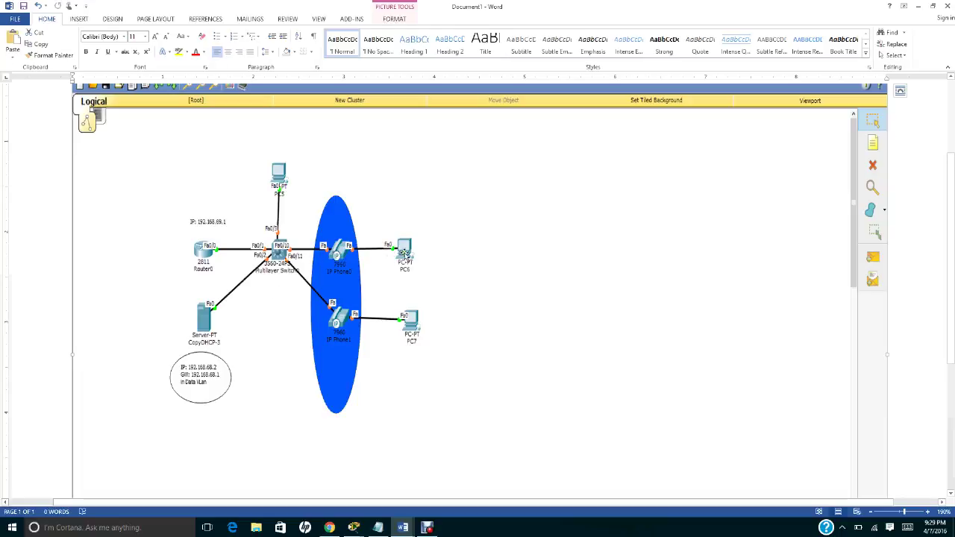
left_click(428, 528)
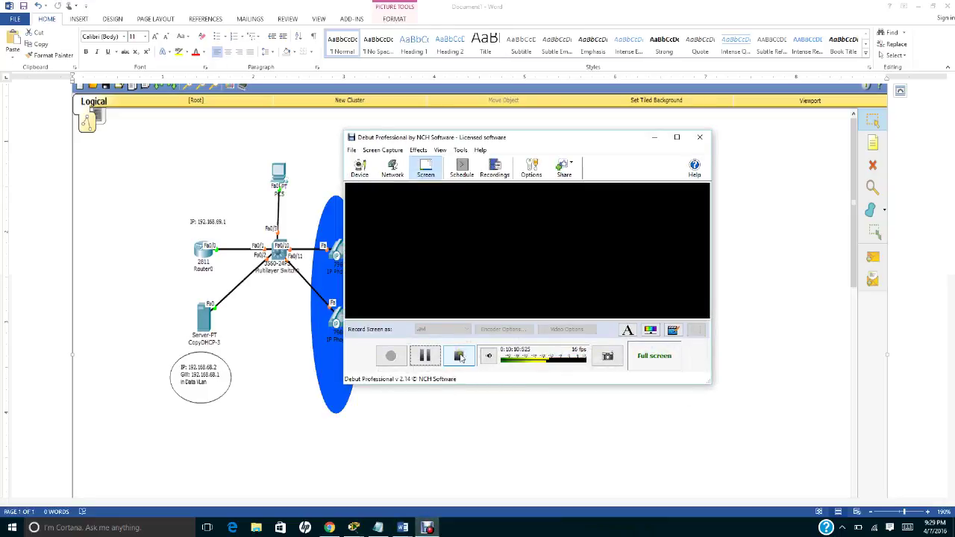